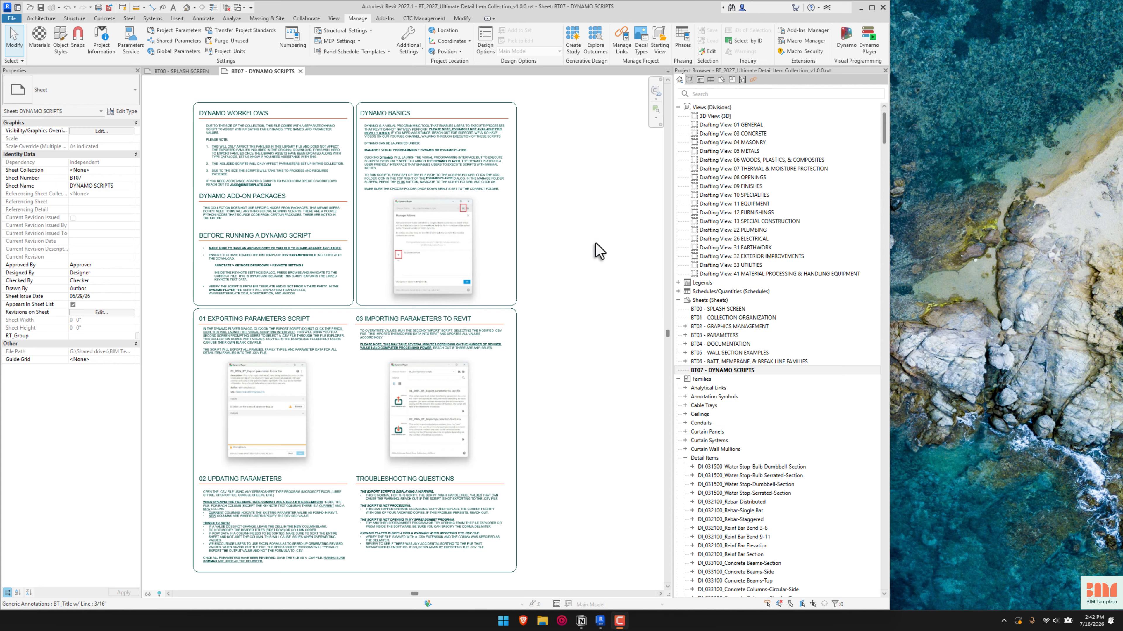
# - Open Dynamo Player and choose Dynamo Script Files as its script folder, checking the managed folder paths
pyautogui.click(595, 243)
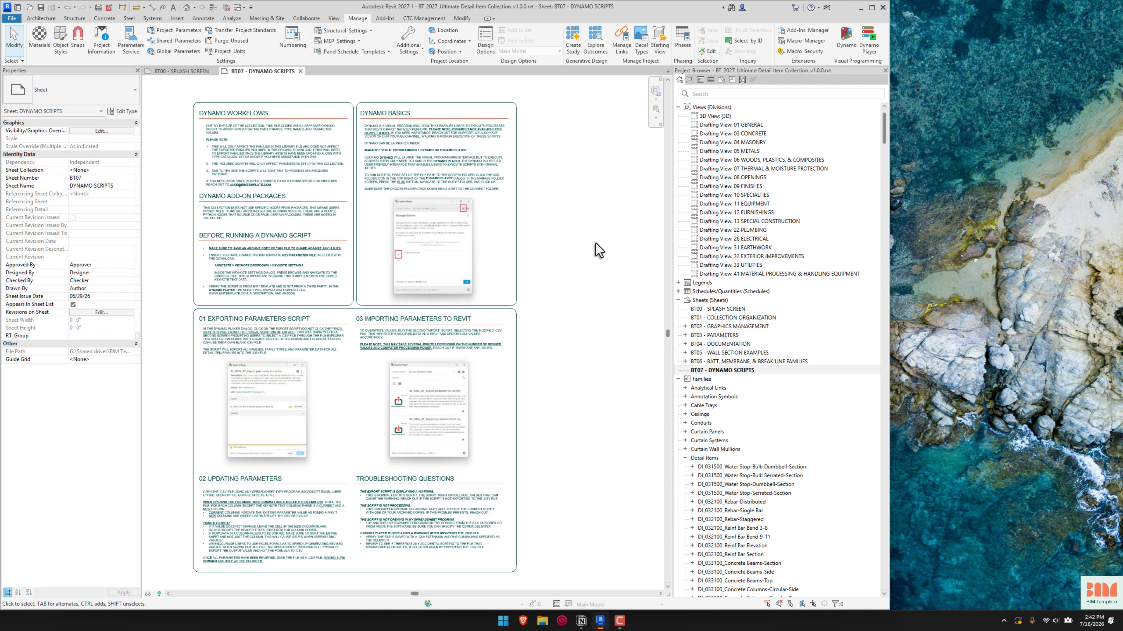
pyautogui.click(874, 41)
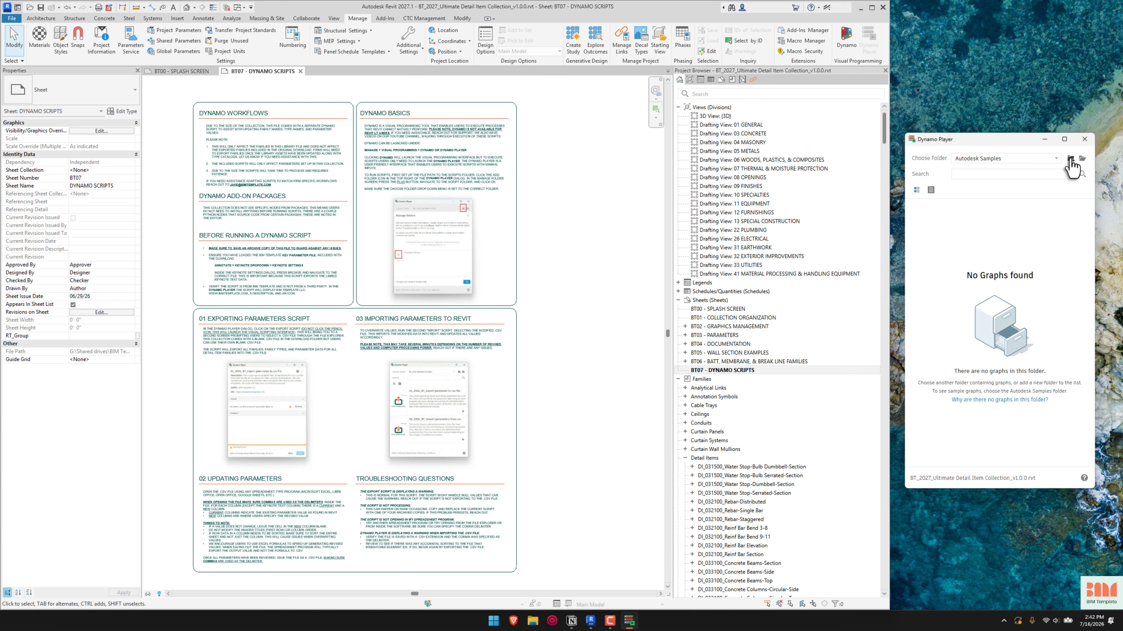
pyautogui.click(1071, 158)
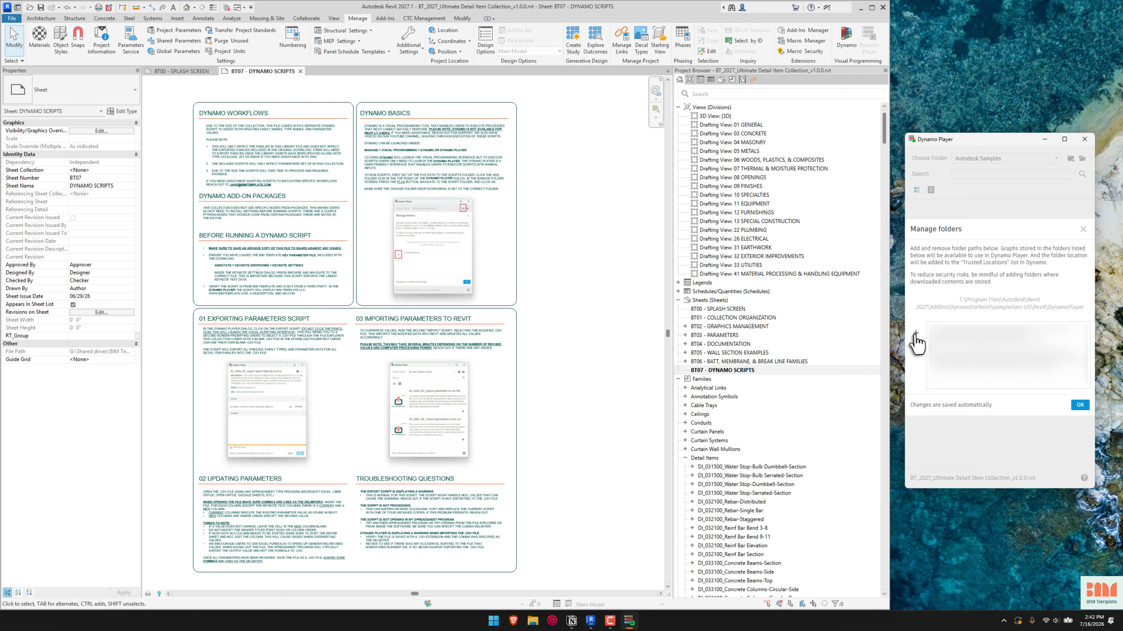
pyautogui.click(1080, 405)
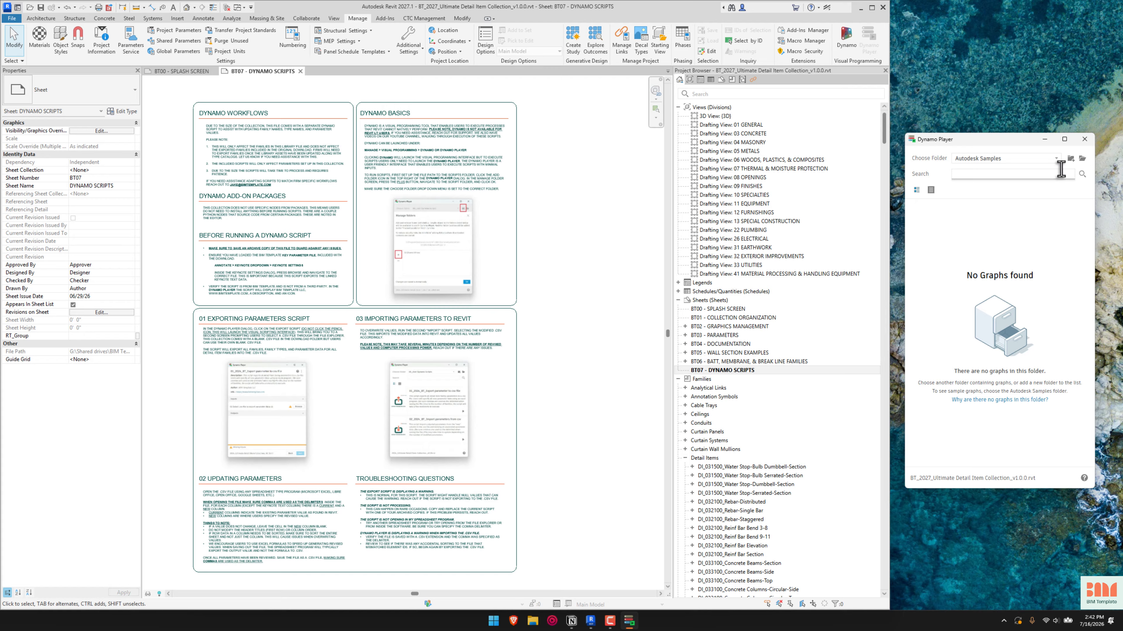
pyautogui.click(1056, 160)
pyautogui.click(1032, 218)
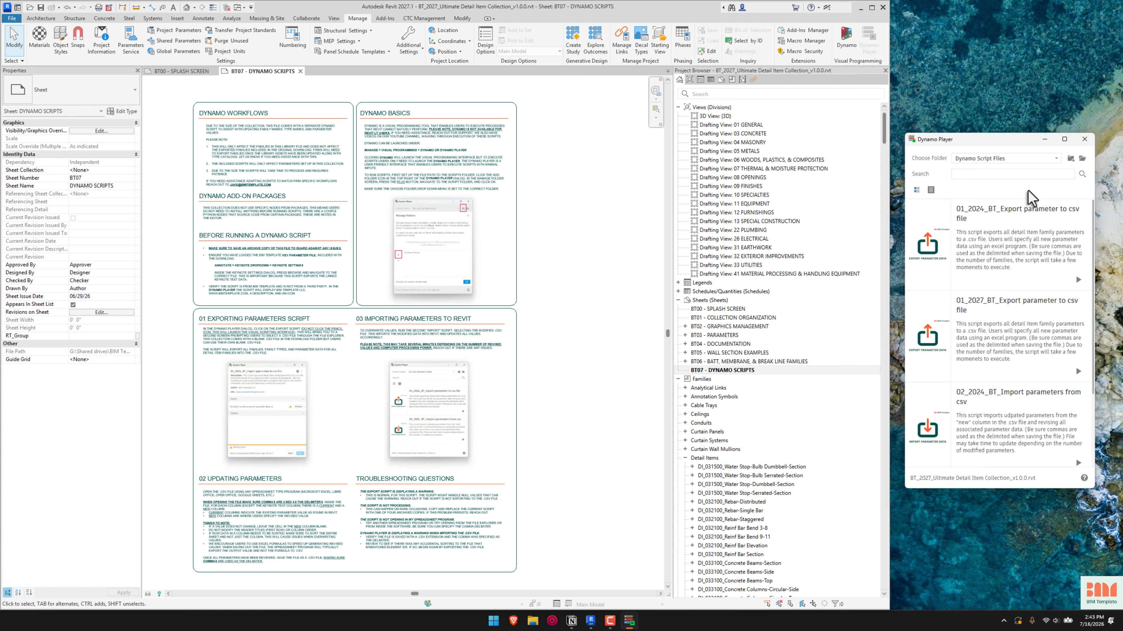
pyautogui.click(1071, 159)
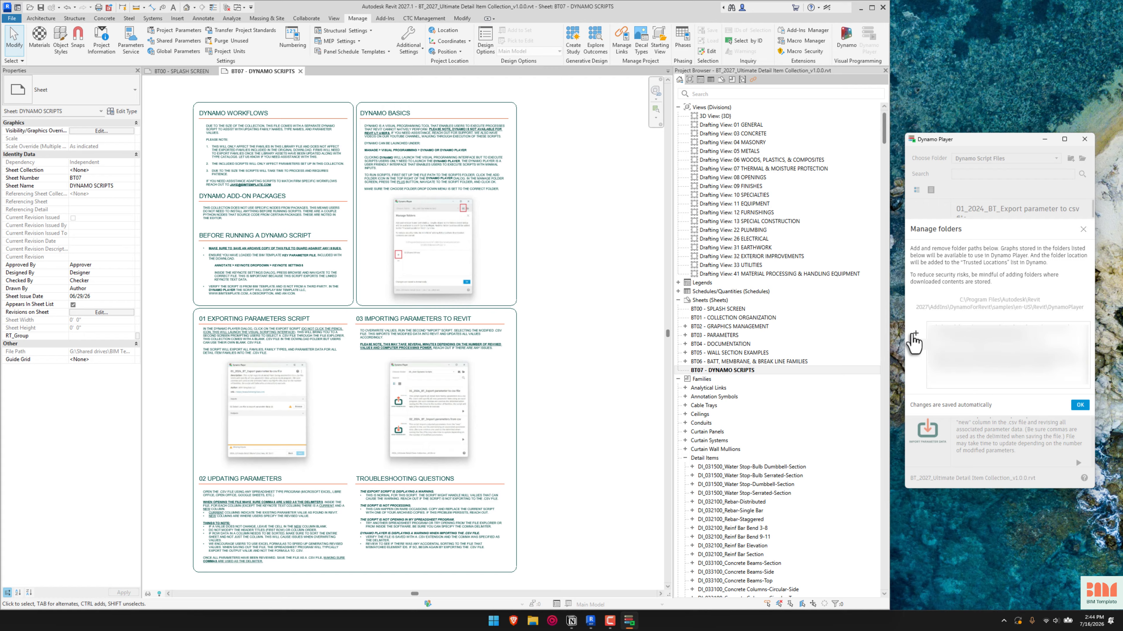
pyautogui.click(1079, 406)
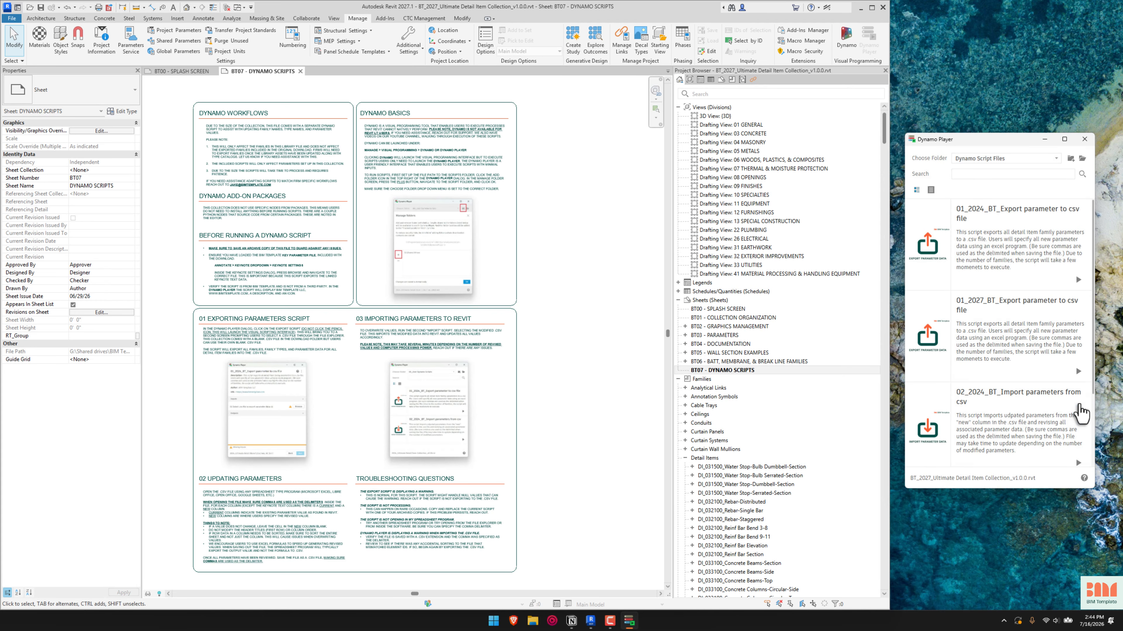
# - Run the 01_2027_BT_Export parameter to csv file script with BT_Export Parameters File.csv from Downloads as the export file
pyautogui.click(1042, 321)
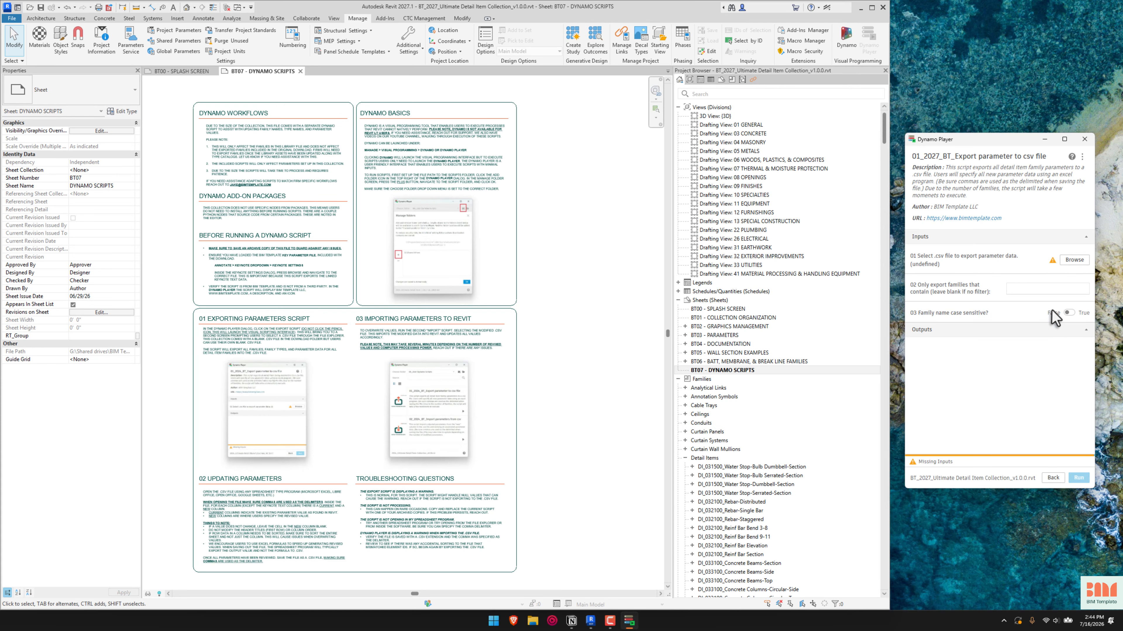
pyautogui.click(1079, 260)
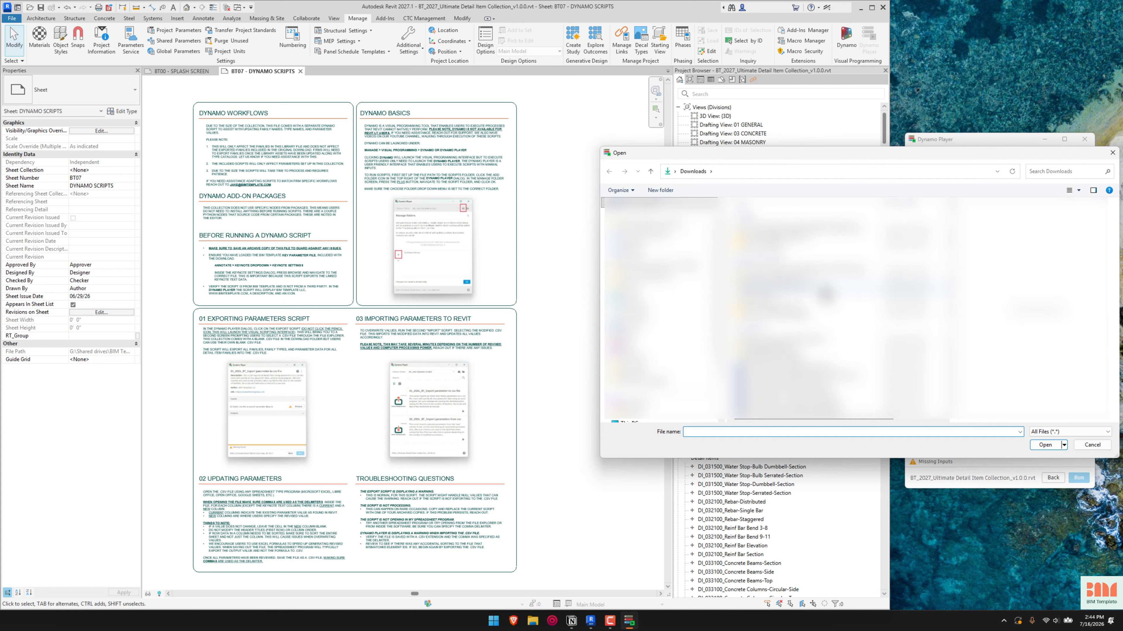
pyautogui.click(820, 290)
pyautogui.click(1051, 447)
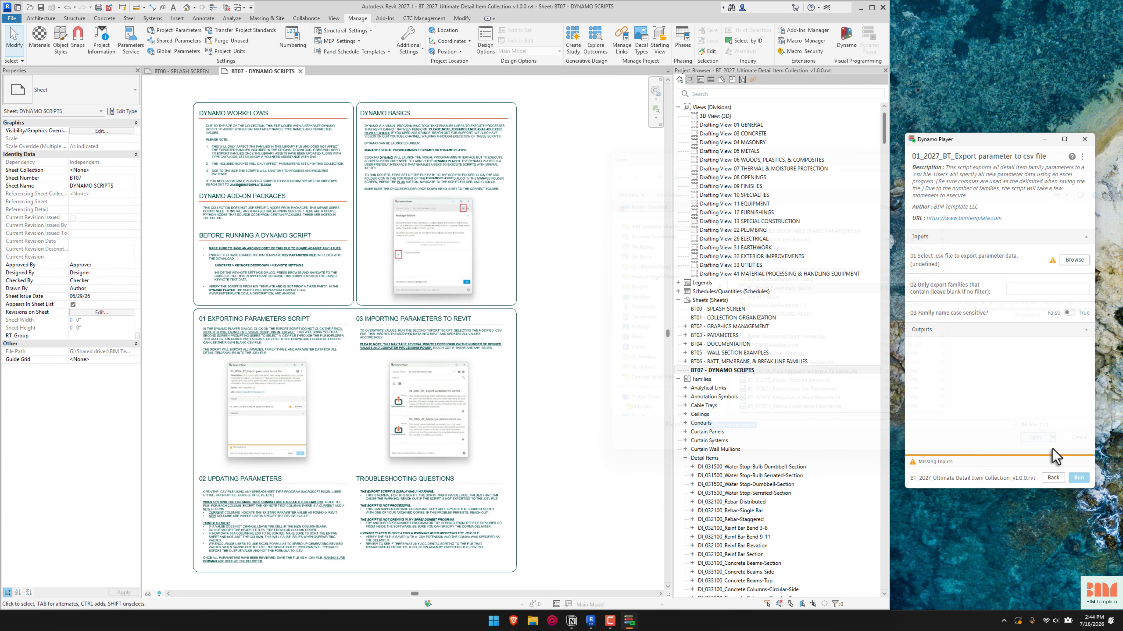
pyautogui.click(1079, 481)
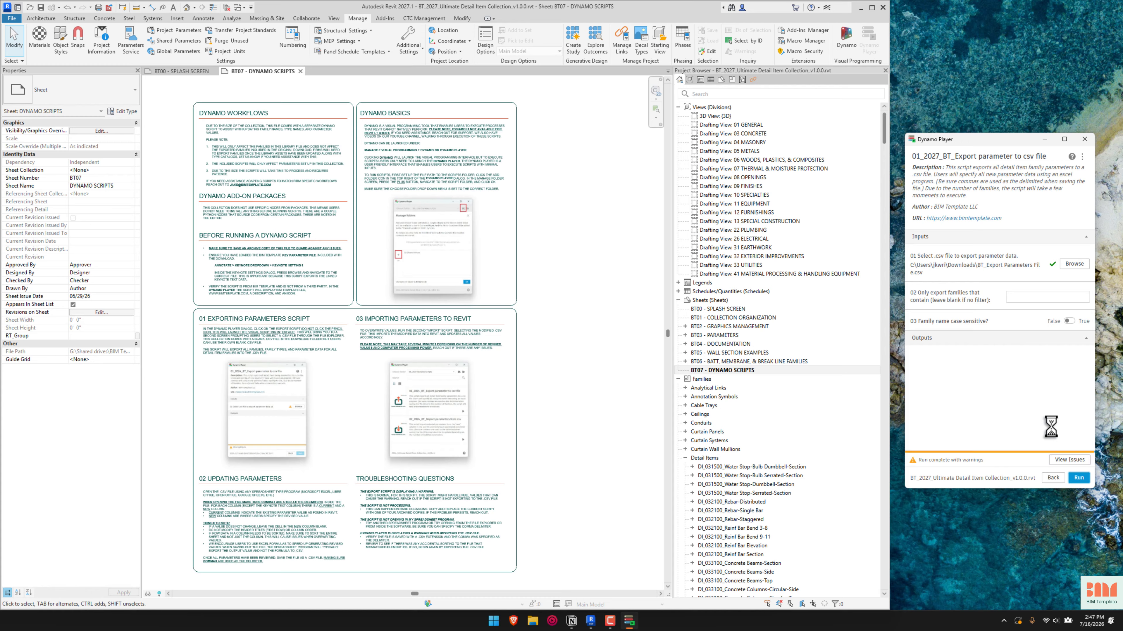
# - Review the issues reported for the export run and close Dynamo Player
pyautogui.click(1068, 461)
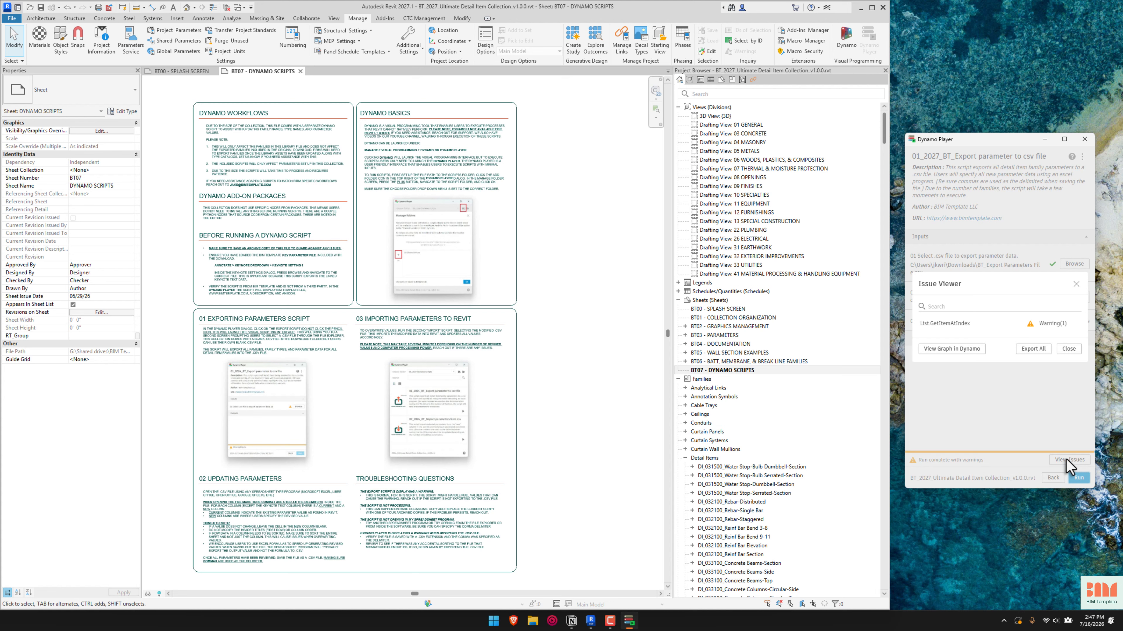
pyautogui.click(1069, 349)
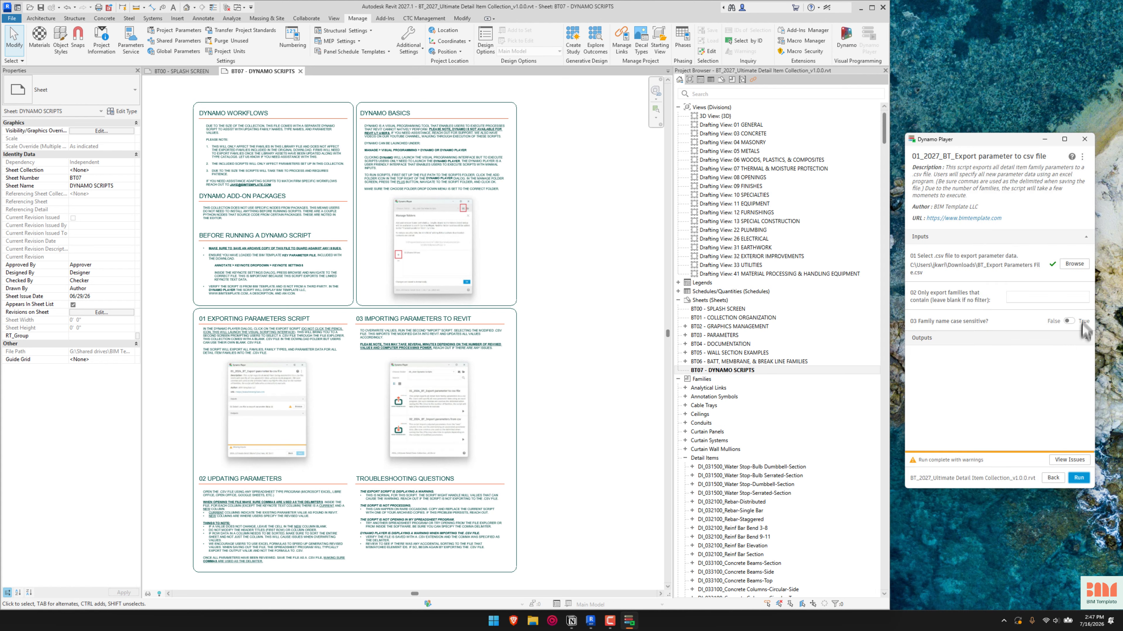
pyautogui.click(1084, 139)
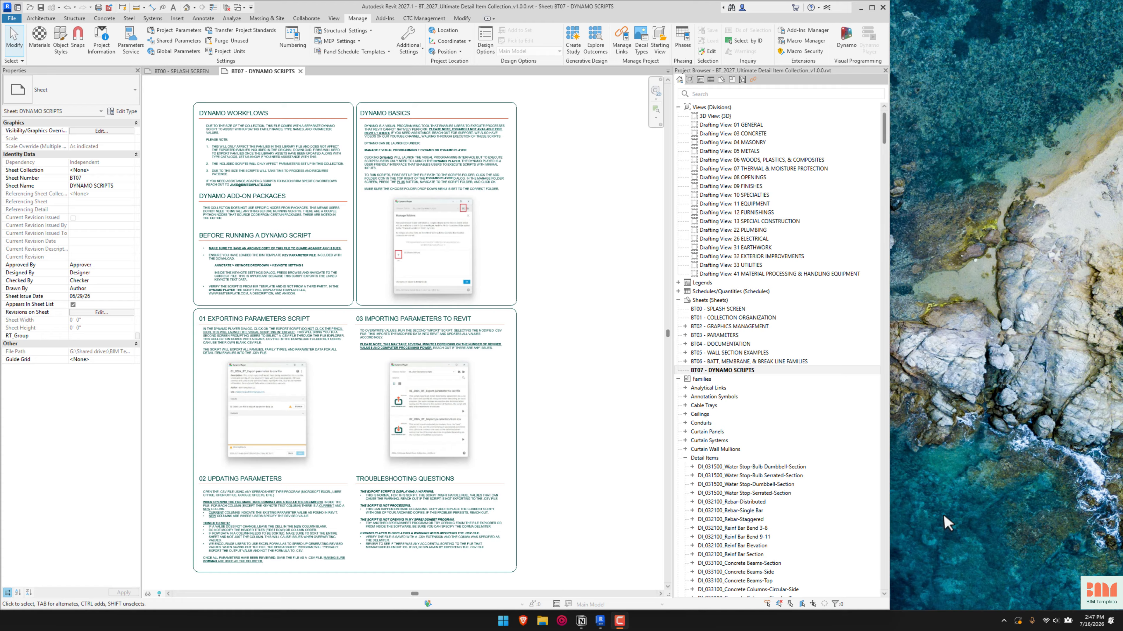
# - Open BT_Export Parameters File.csv from Downloads in ONLYOFFICE as comma-delimited Unicode (UTF-8), and widen the Current and New Family Name columns
pyautogui.click(542, 621)
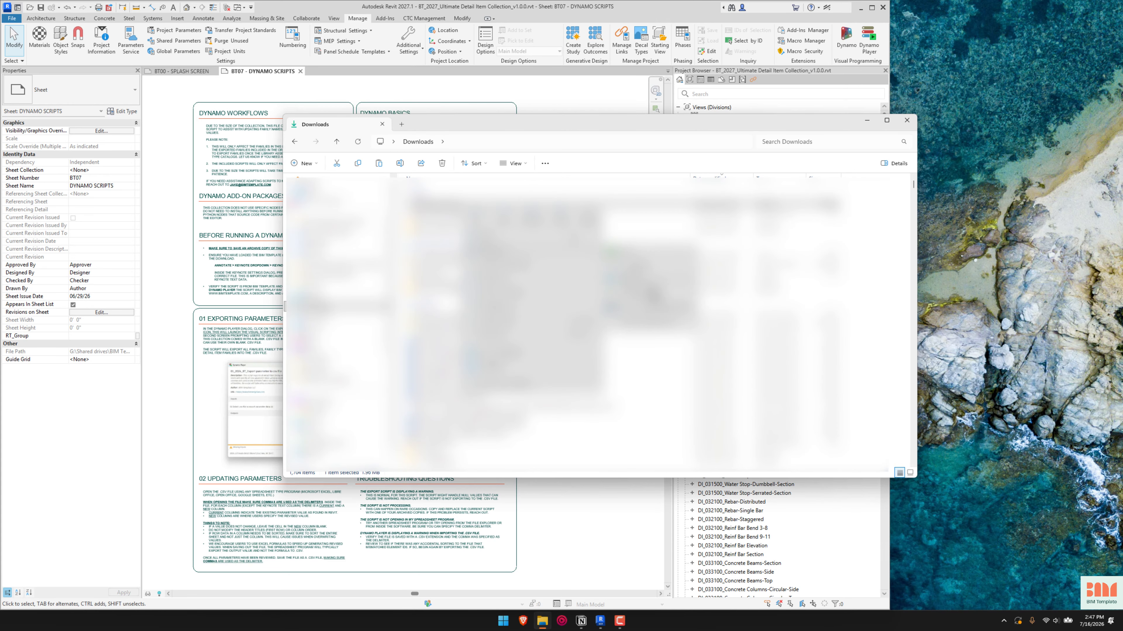
pyautogui.click(653, 290)
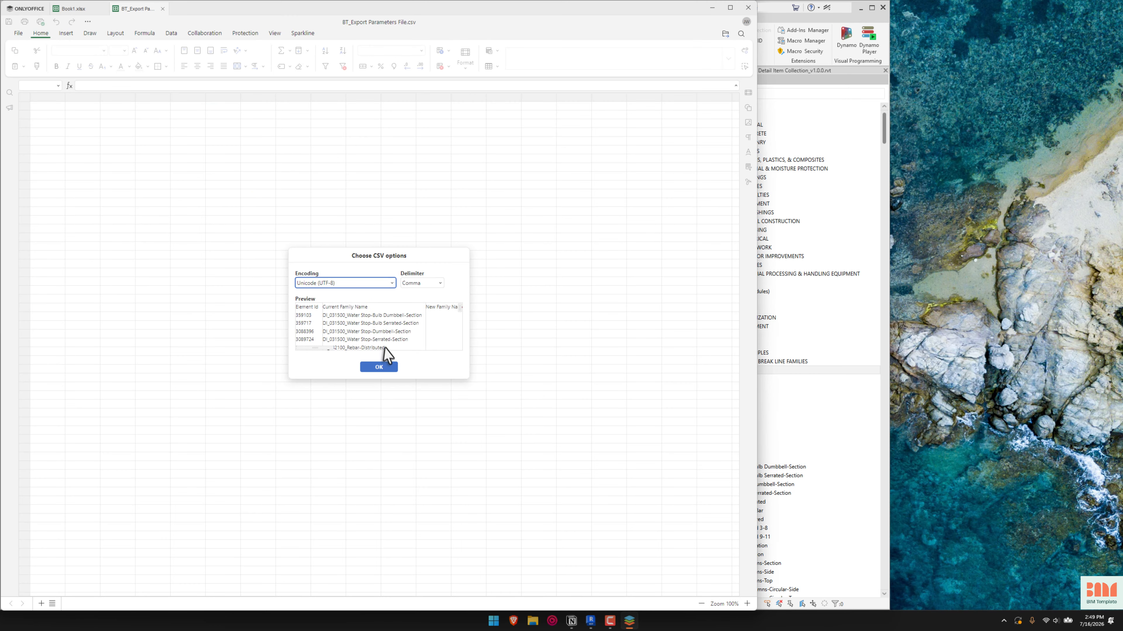
pyautogui.click(379, 367)
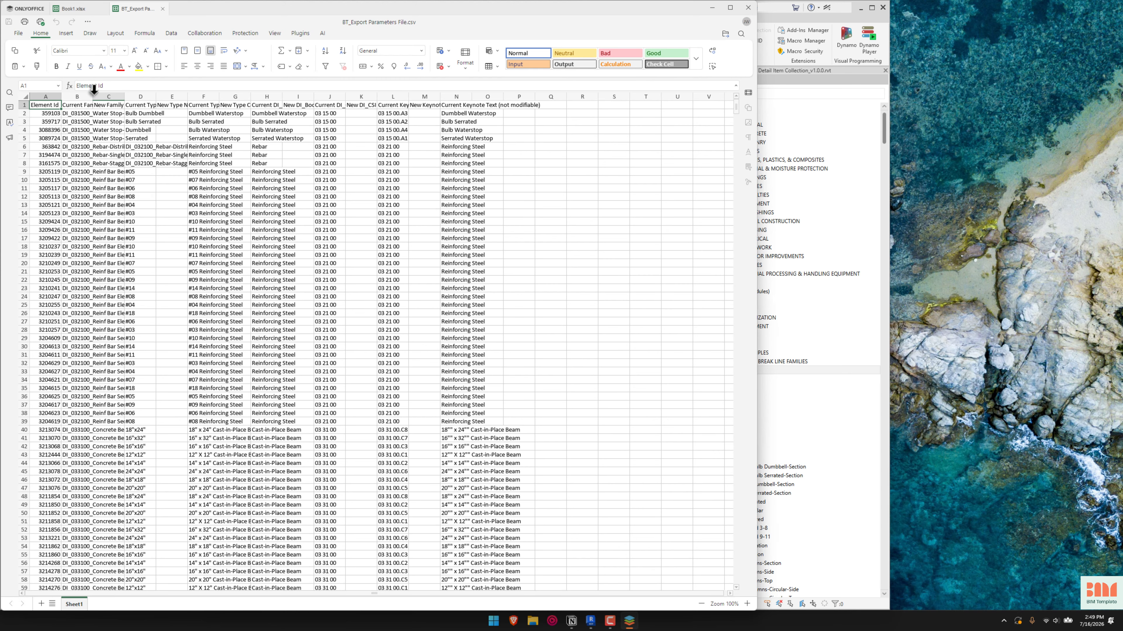
pyautogui.moveTo(93, 96); pyautogui.dragTo(341, 96)
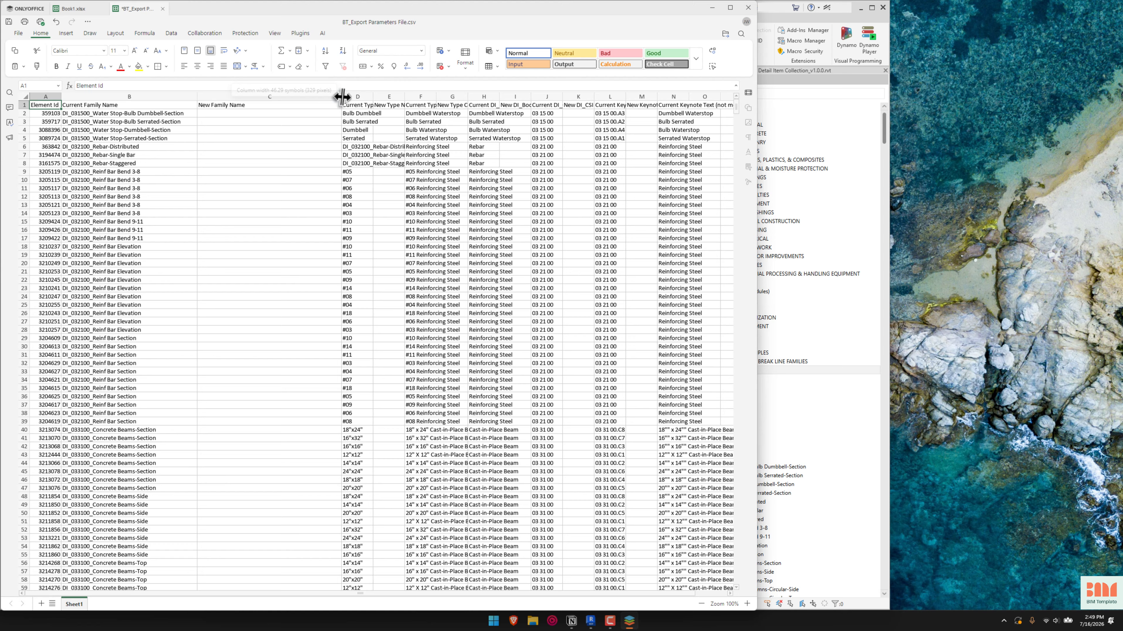
# - Enter the formula ="BT_"&B2 in cell C2 under New Family Name and fill it down to C10
pyautogui.click(235, 114)
pyautogui.write('=')
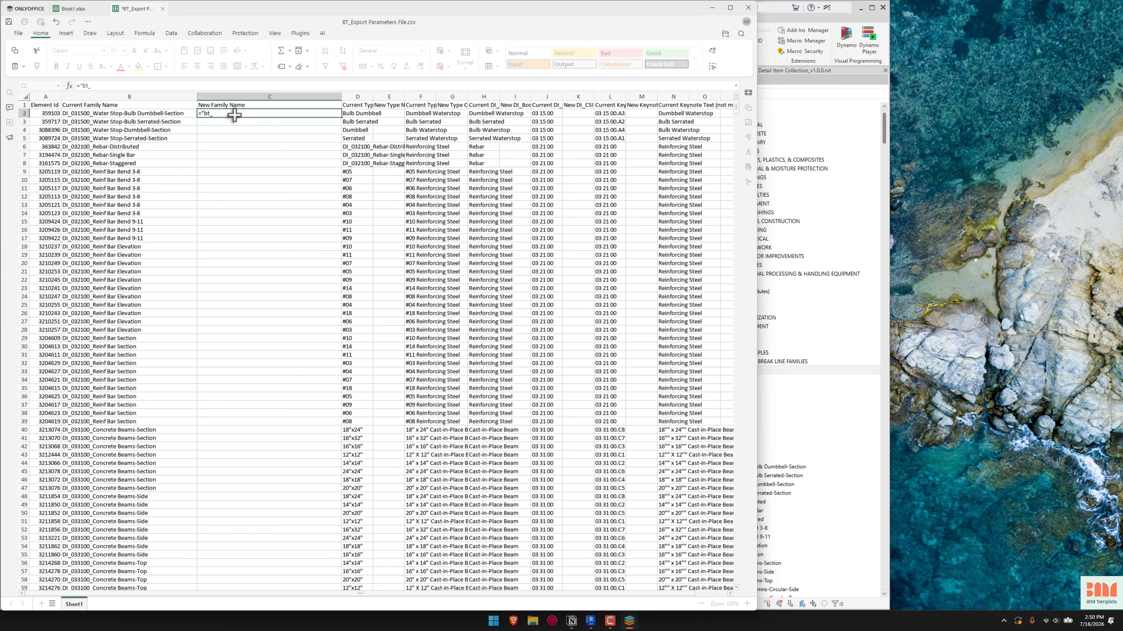
pyautogui.write('"bt')
pyautogui.press('capslock')
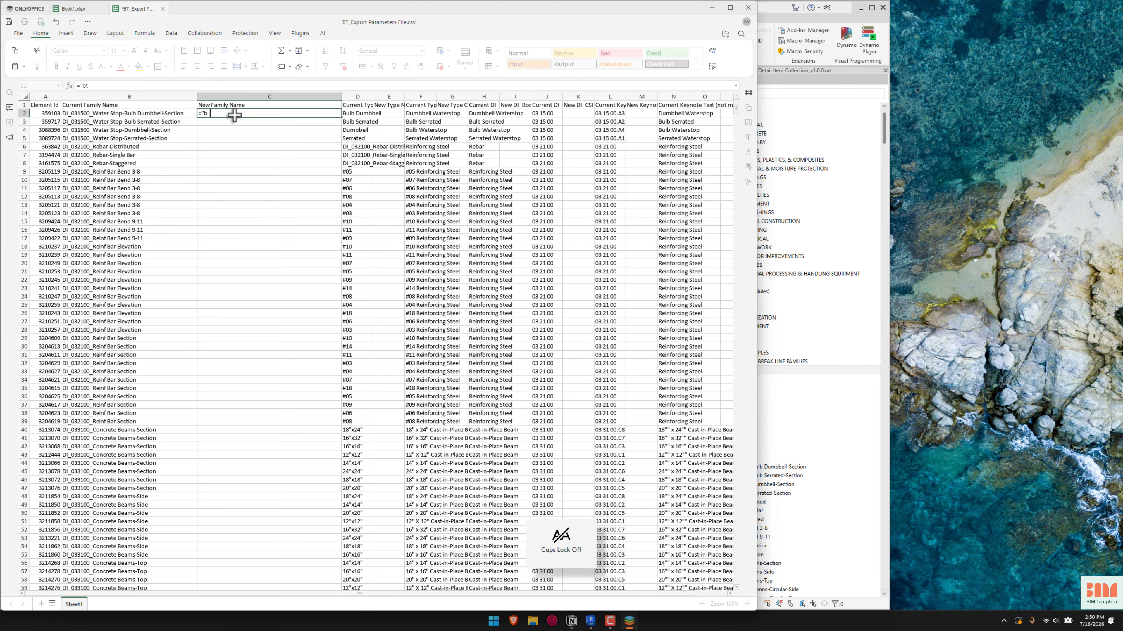
pyautogui.write('_')
pyautogui.press('BackSpace')
pyautogui.press('capslock')
pyautogui.write('T_"&')
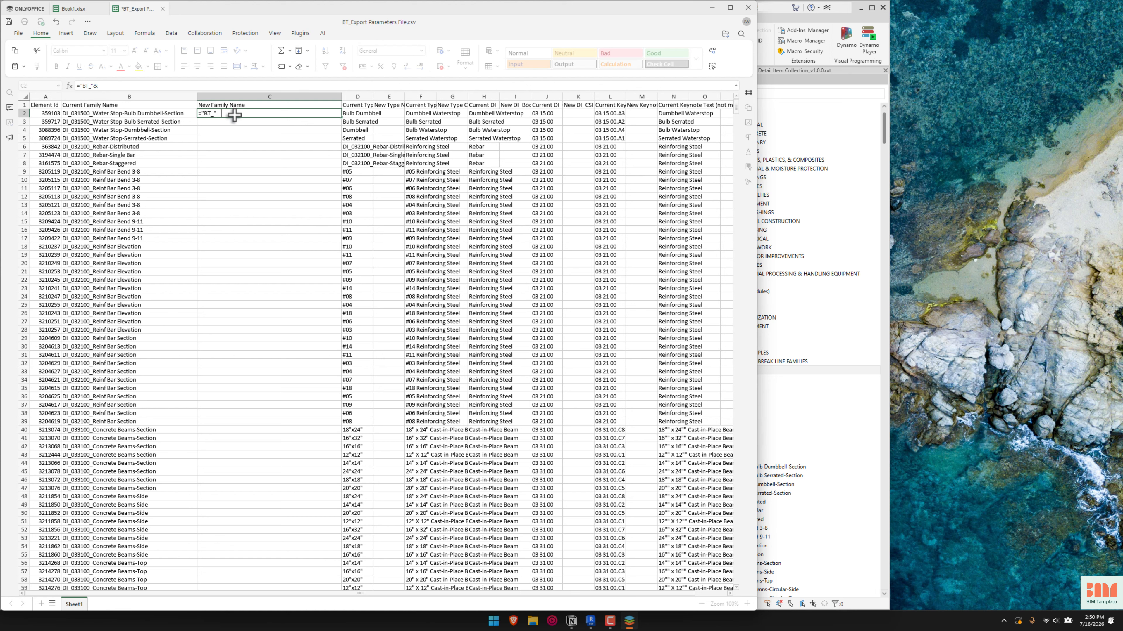
pyautogui.click(190, 114)
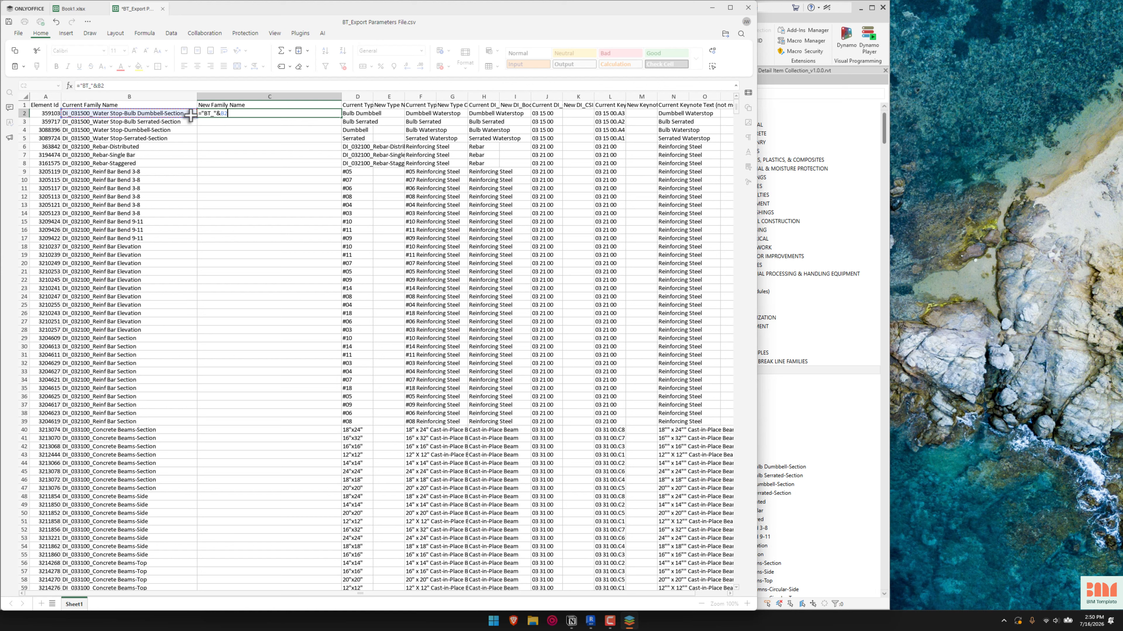
pyautogui.press('Return')
pyautogui.click(322, 114)
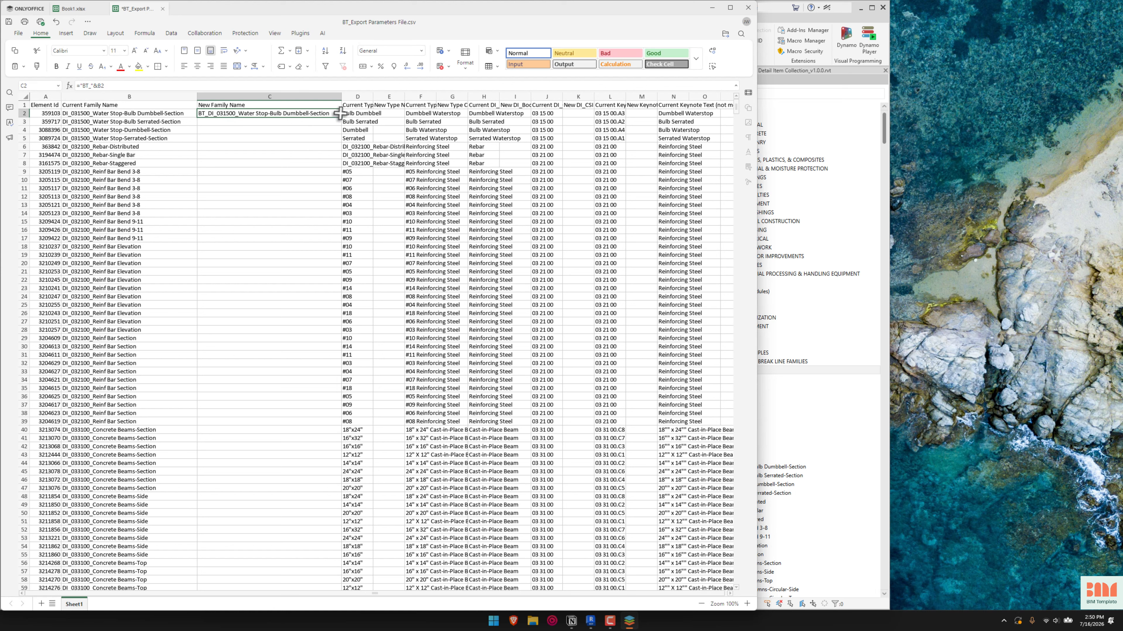
pyautogui.moveTo(340, 118); pyautogui.dragTo(347, 181)
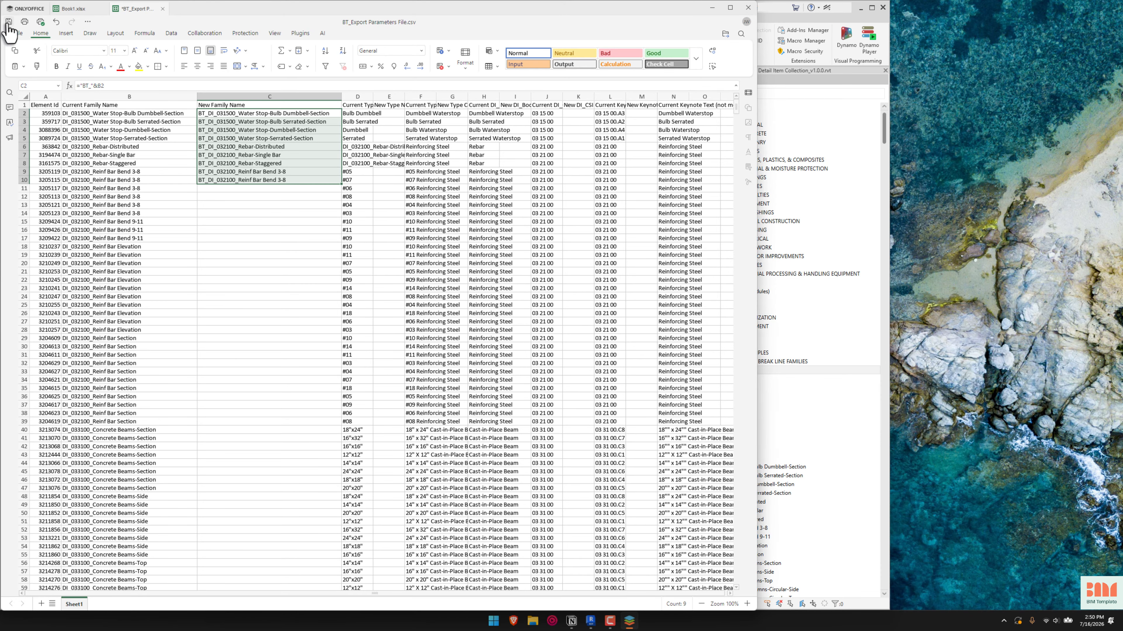
# - Save the spreadsheet as BT_Export Parameters File.csv in Comma Separated Values format, replacing the existing file, and close ONLYOFFICE
pyautogui.click(101, 9)
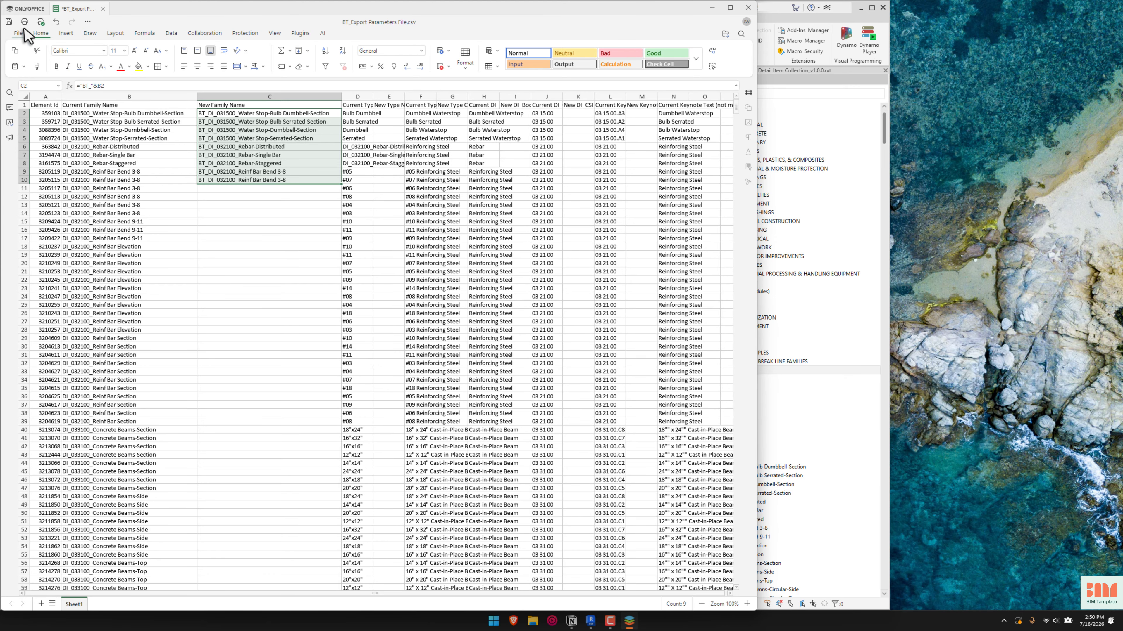
pyautogui.click(20, 33)
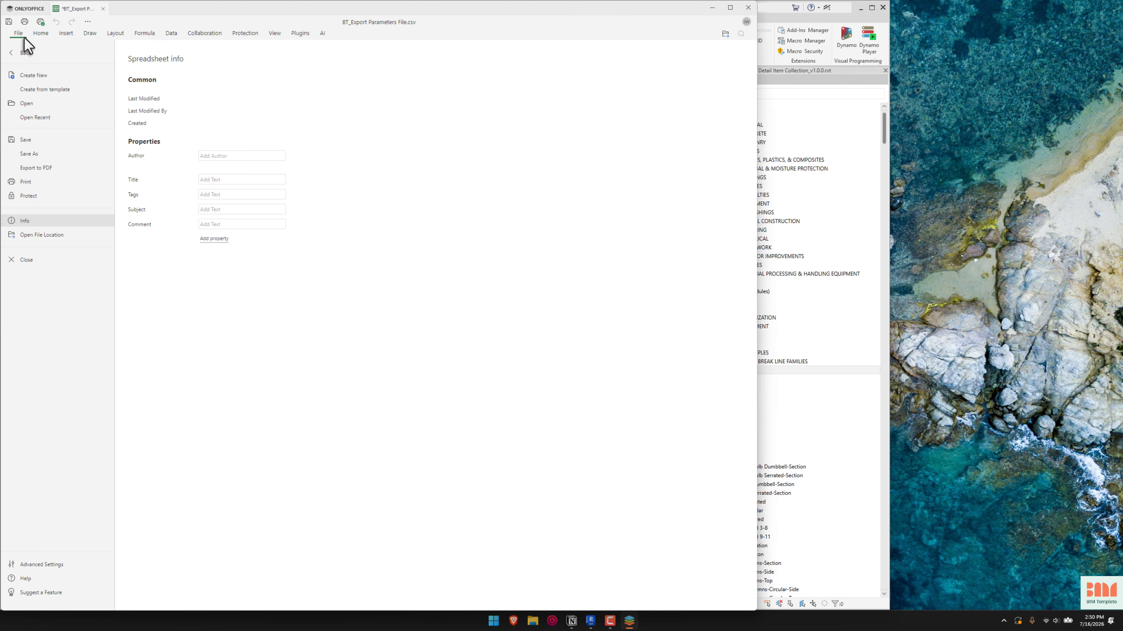
pyautogui.click(29, 154)
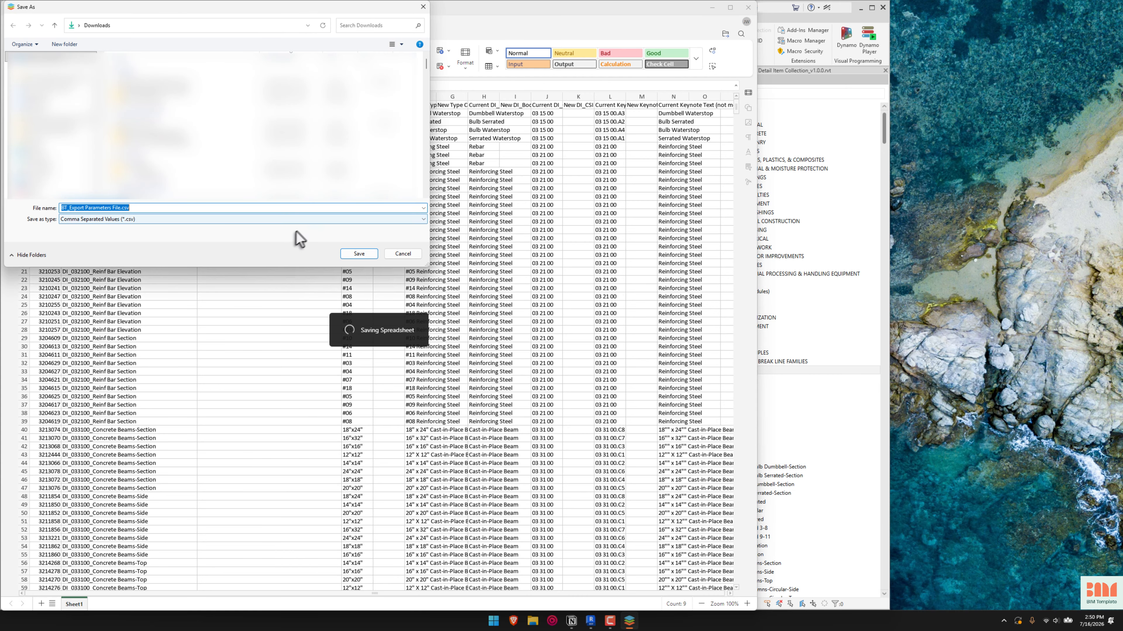
pyautogui.click(359, 253)
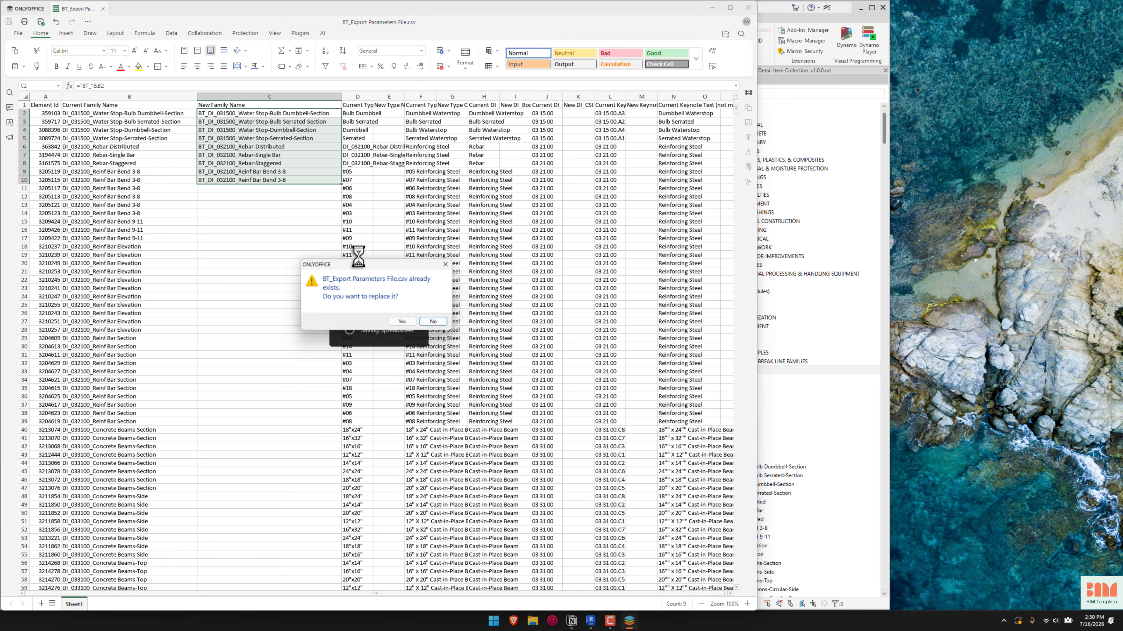
pyautogui.click(403, 323)
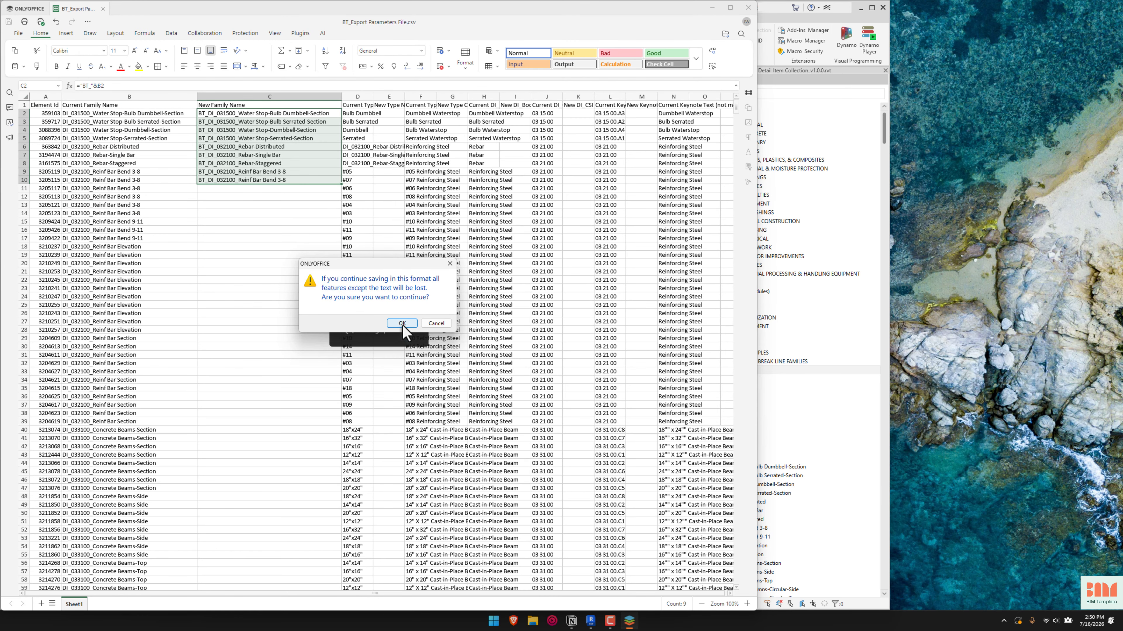
pyautogui.click(402, 324)
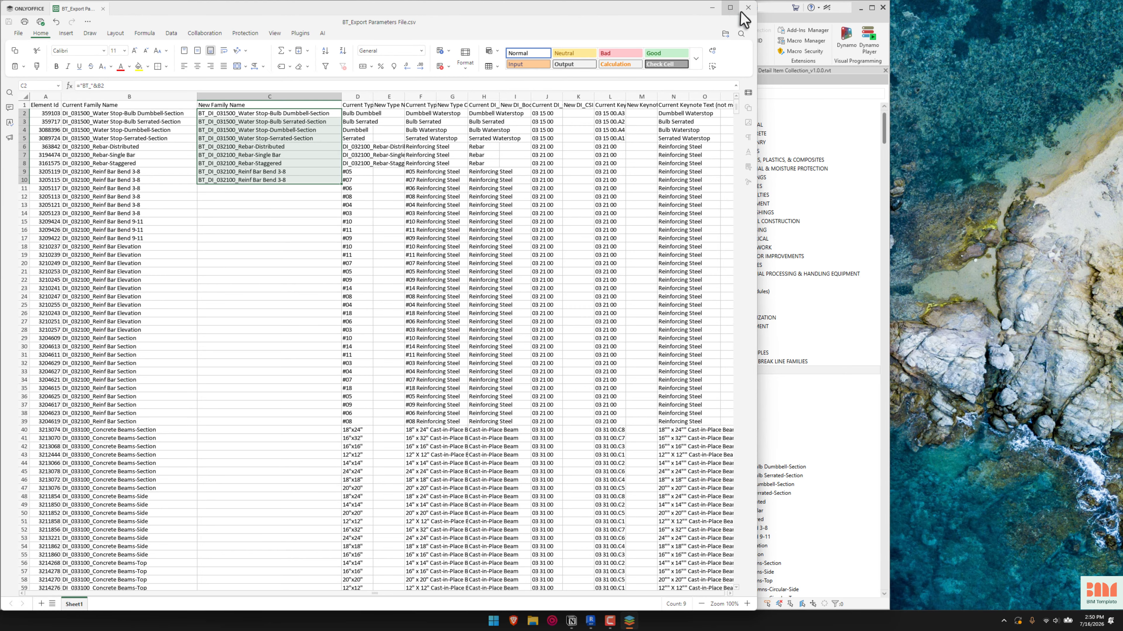
pyautogui.click(747, 7)
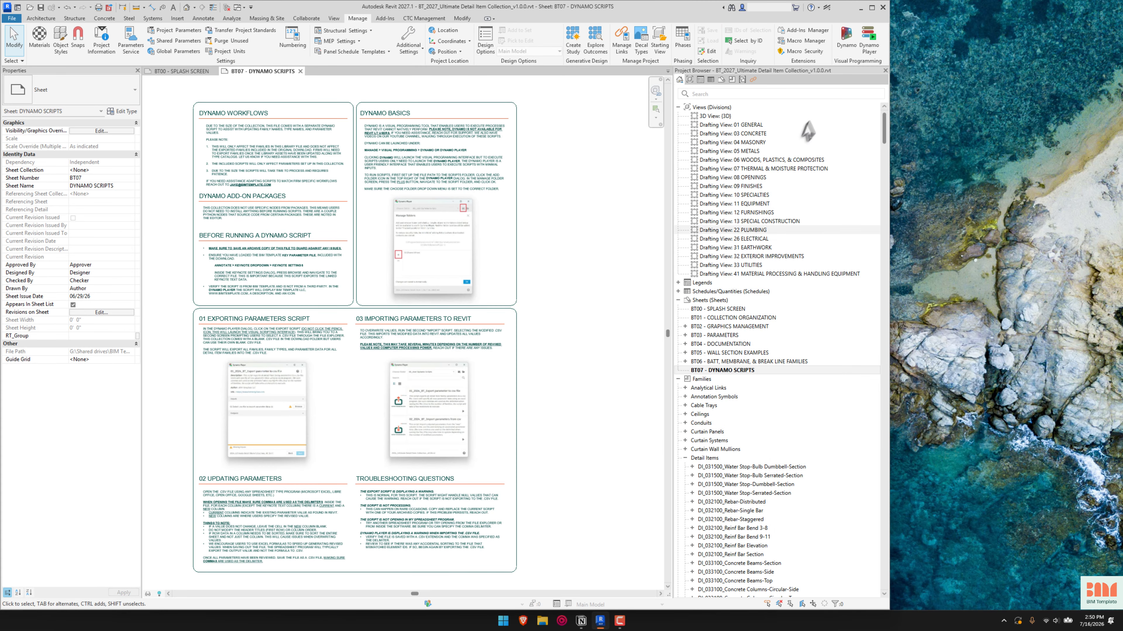
# - Run the 02_2027_BT_Import parameters from csv script in Dynamo Player with BT_Export Parameters File.csv as the reference file
pyautogui.click(864, 43)
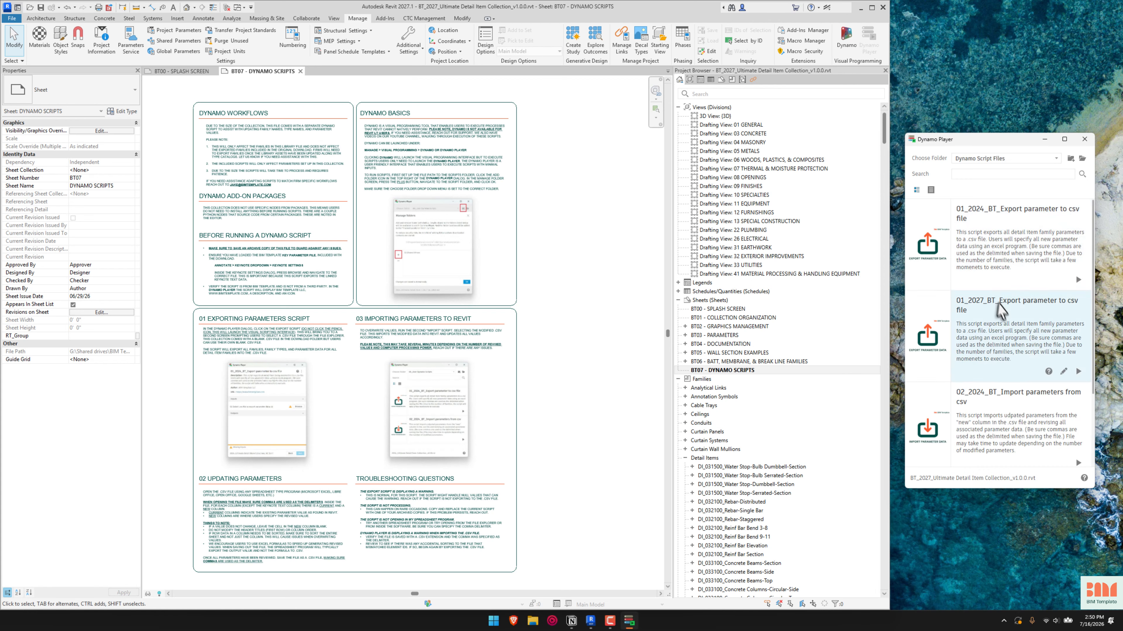
pyautogui.scroll(-2, 1016, 409)
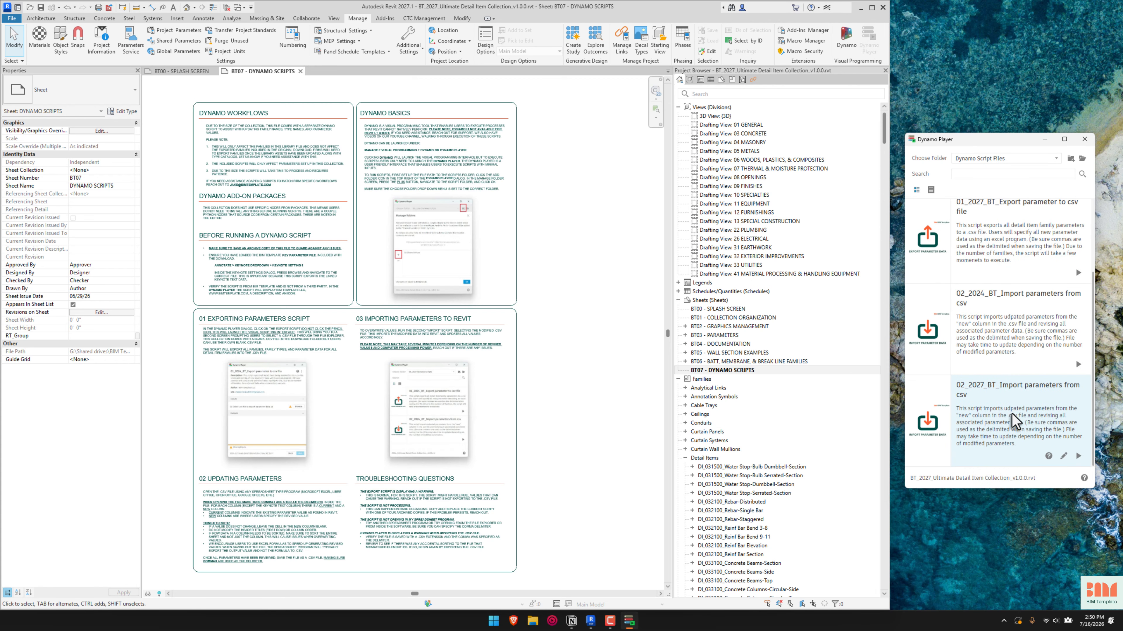
pyautogui.click(1012, 413)
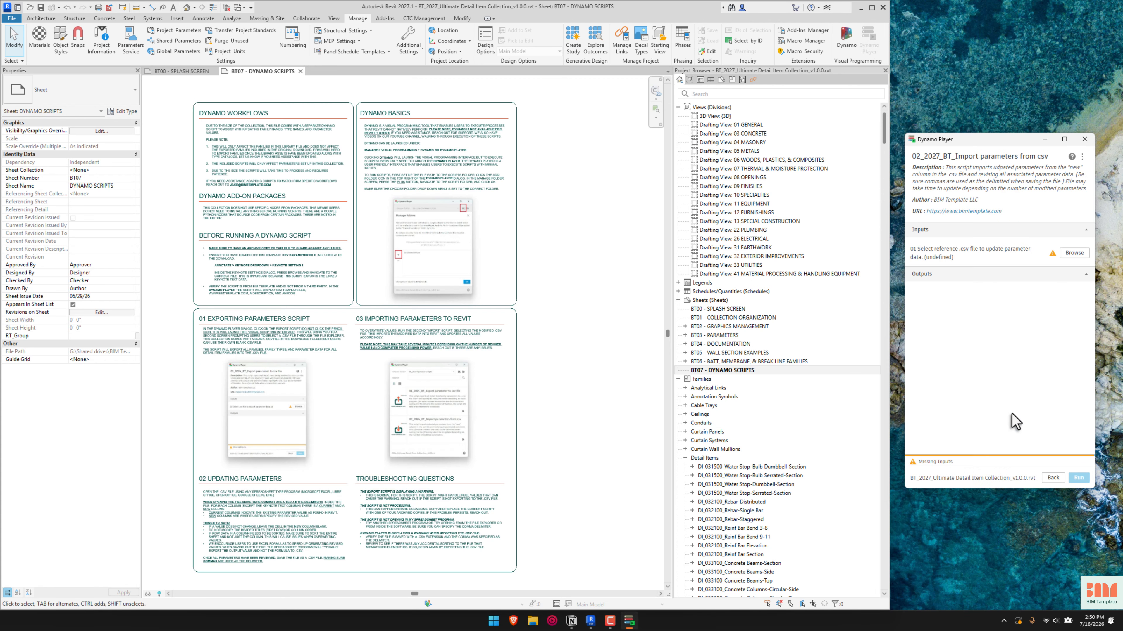
pyautogui.click(1074, 252)
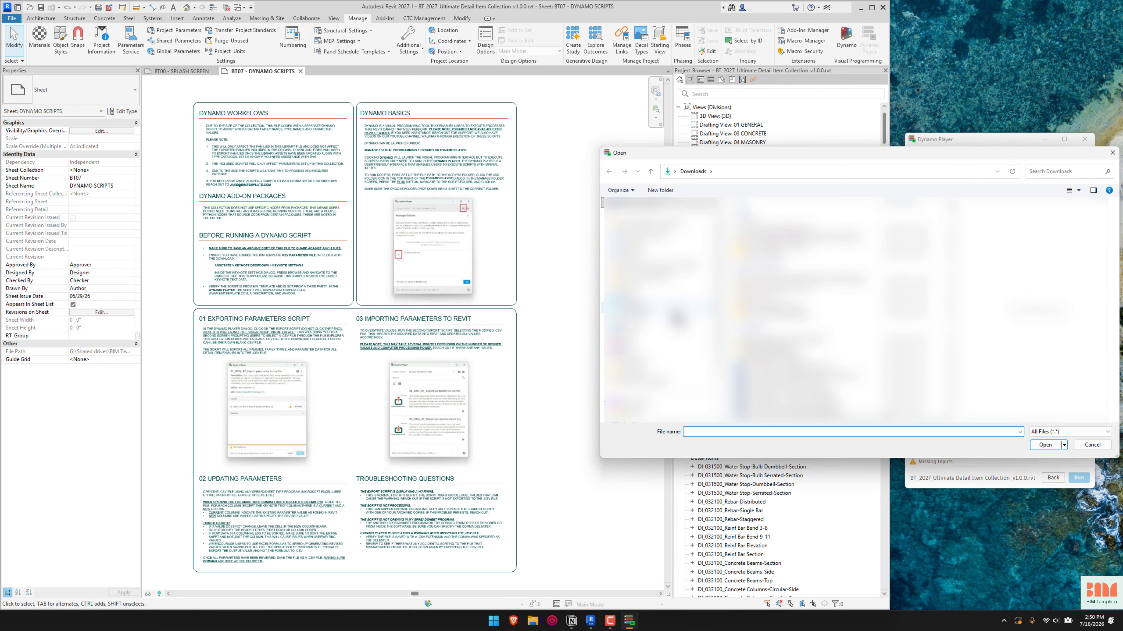
pyautogui.click(672, 309)
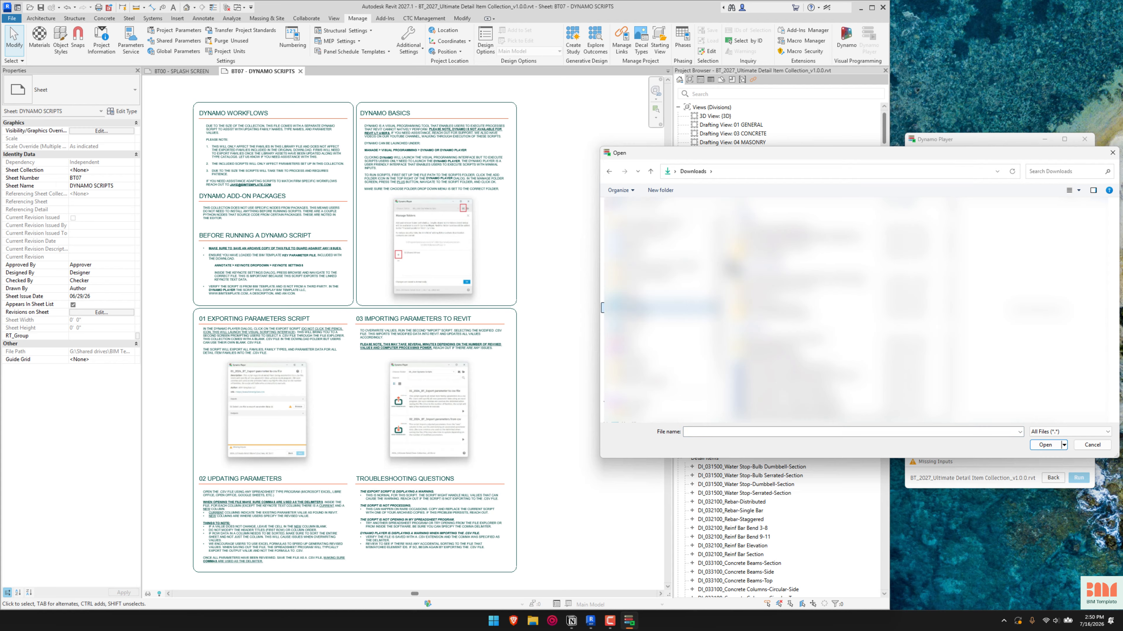
pyautogui.click(1050, 445)
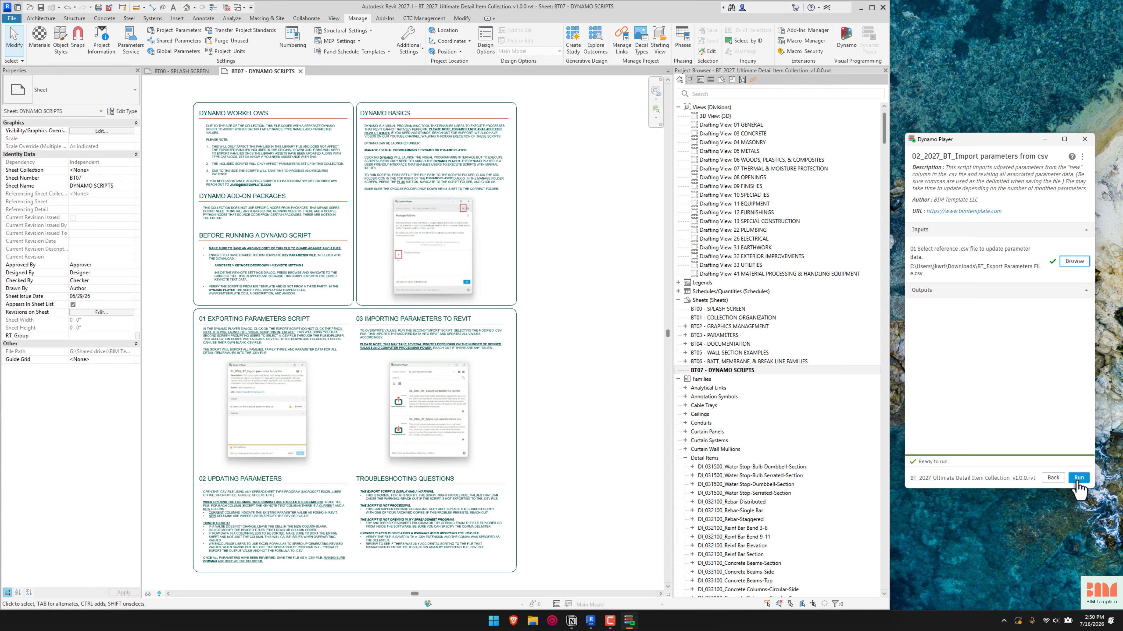
pyautogui.click(1077, 481)
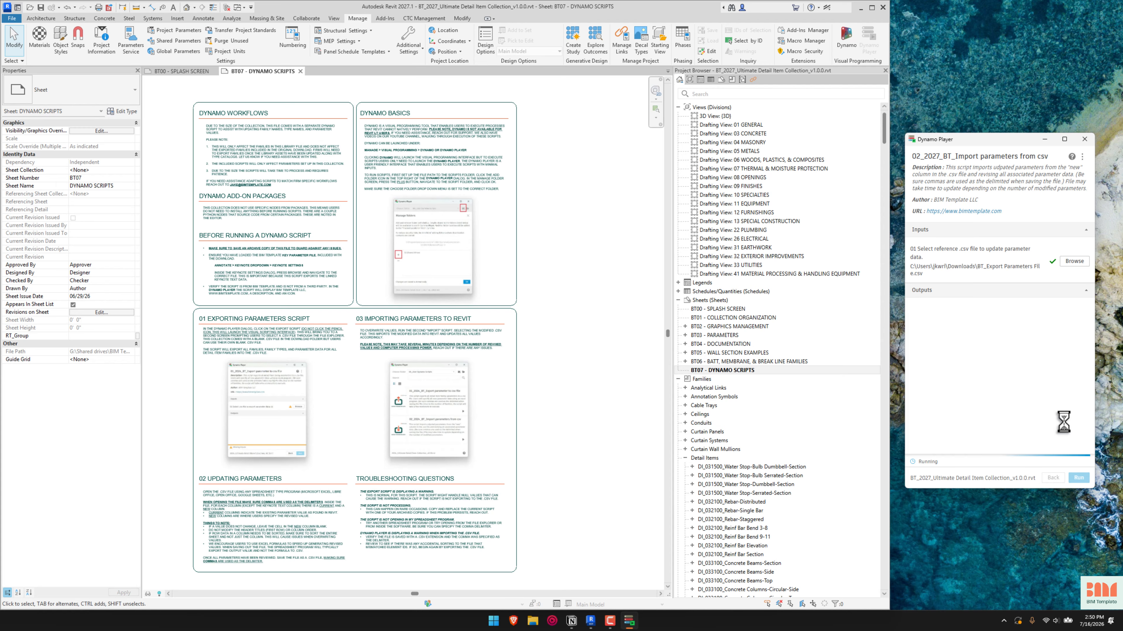